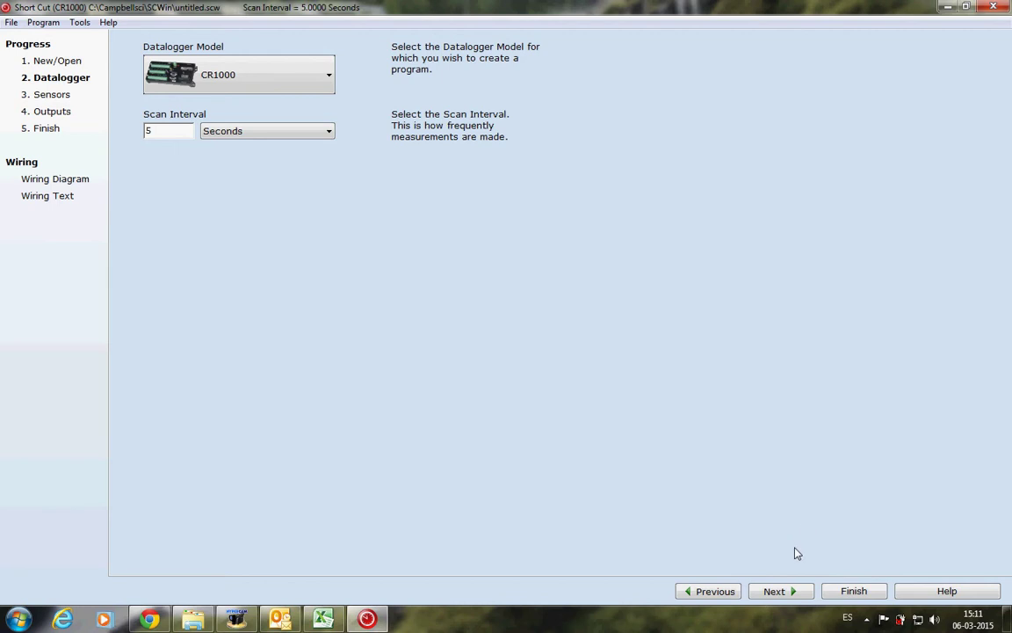
- Keep the CR1000 datalogger with its 5-second scan interval and add a Single-Ended Voltage sensor from the generic measurements
left_click(787, 599)
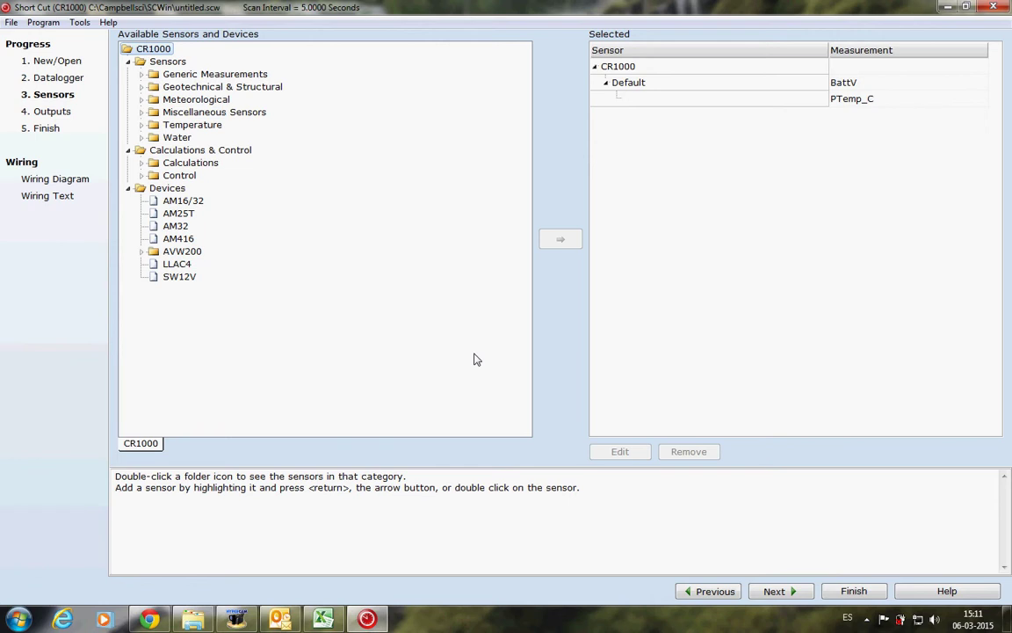
left_click(185, 101)
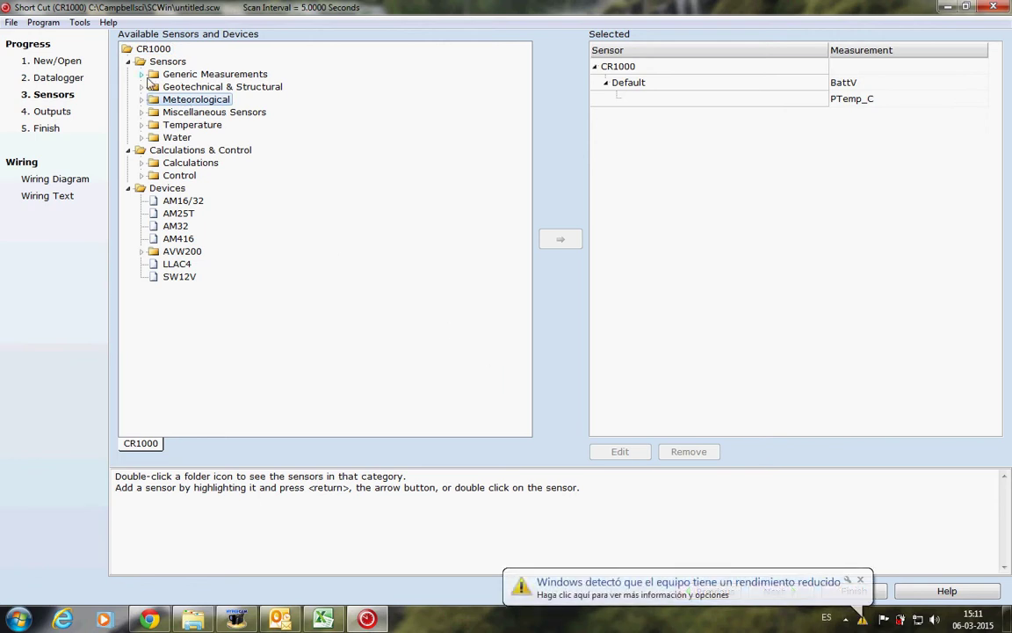
left_click(171, 75)
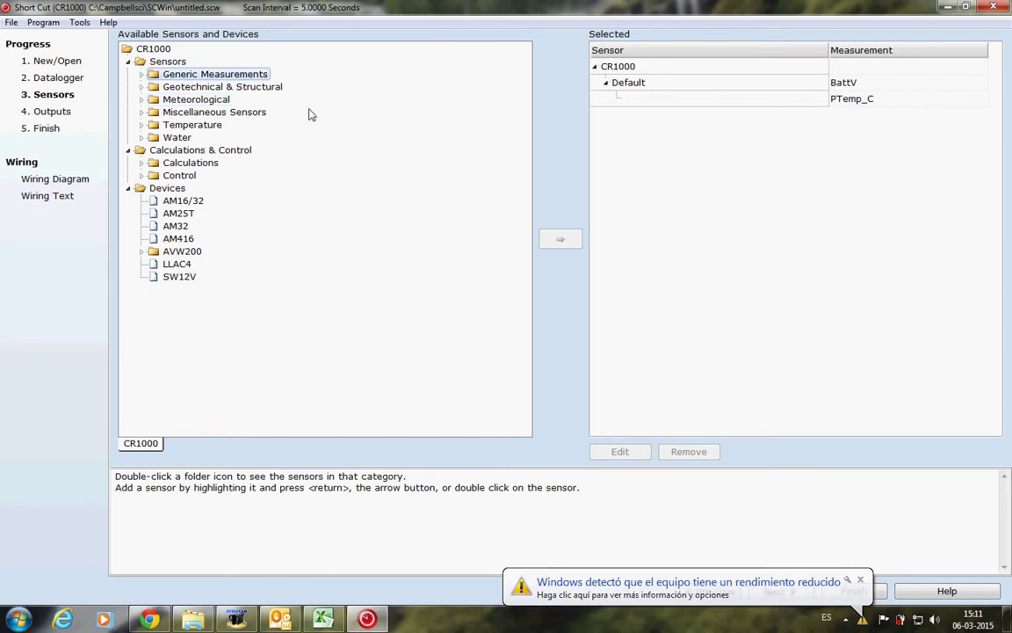
left_click(142, 75)
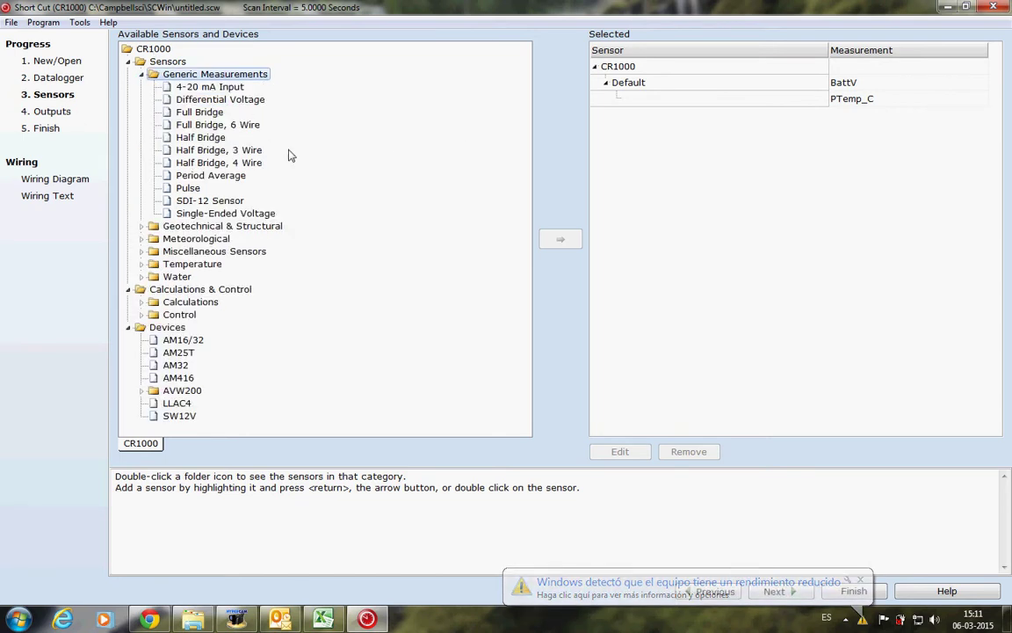
left_click(202, 215)
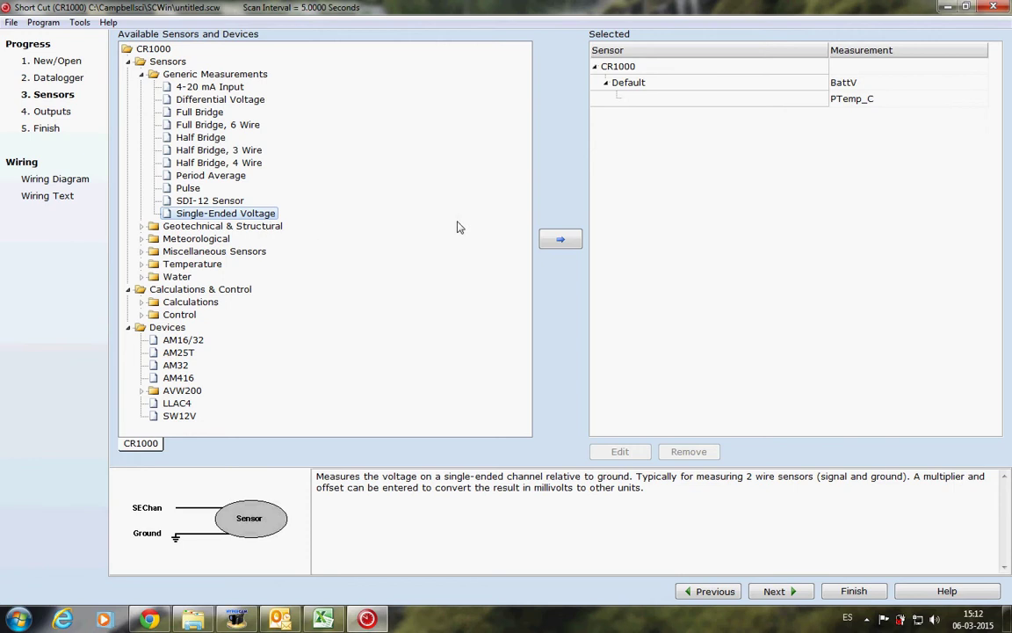
left_click(562, 239)
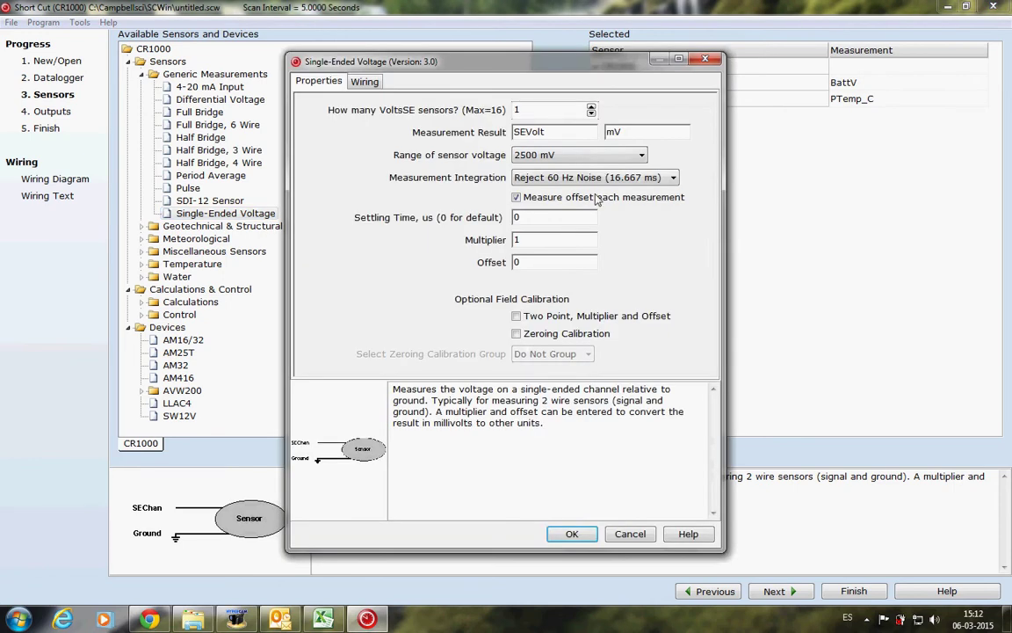
- Name the sensor's measurement result VELOCIDAD and set its units to m/s
double_click(565, 132)
type("VELOCIDAD")
key("Tab")
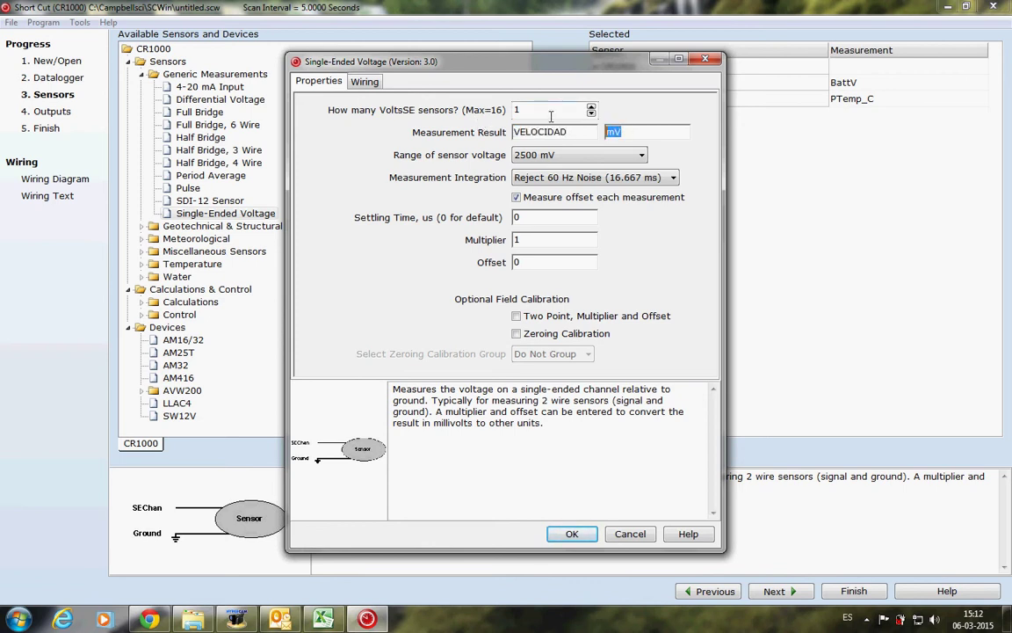
type("M")
key("BackSpace")
type("m")
- Set the measurement integration to Reject 50 Hz Noise (20 ms) and the multiplier to 0.044, and confirm the VELOCIDAD sensor
left_click(674, 178)
left_click(674, 178)
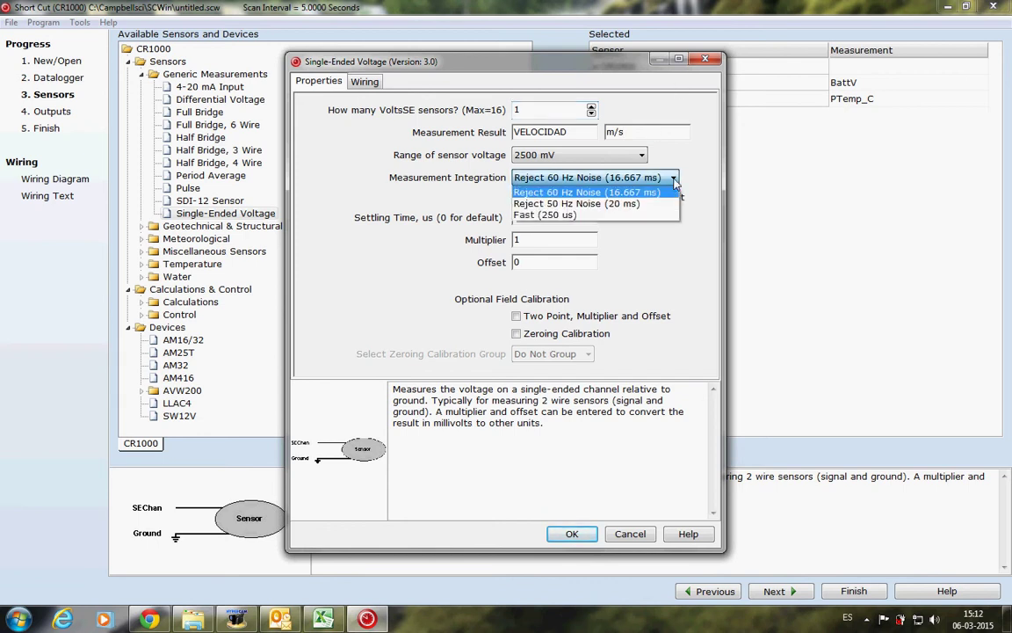
left_click(603, 205)
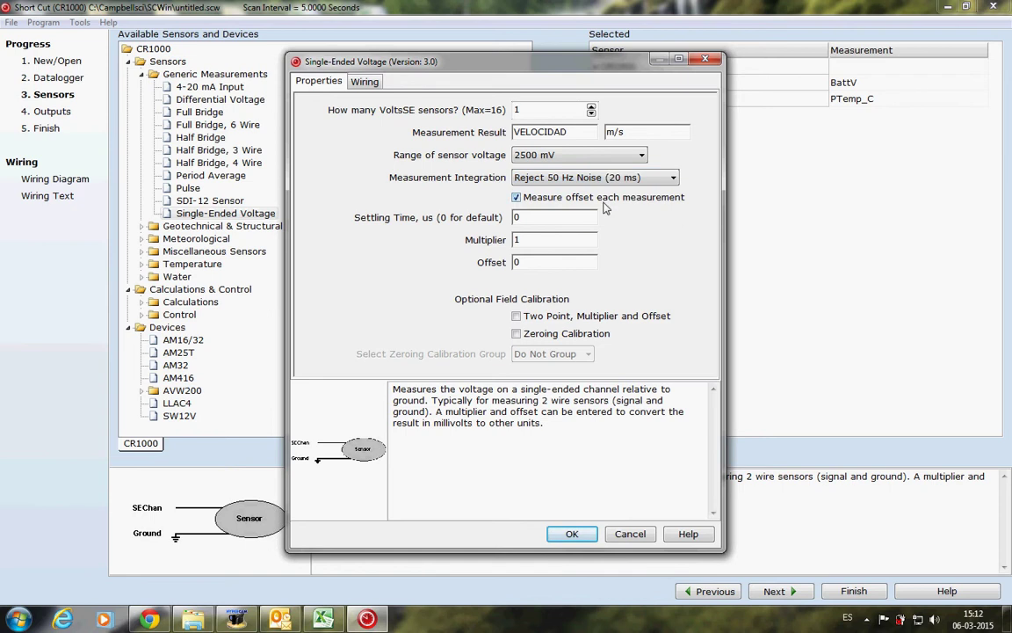
double_click(543, 239)
type("0.044")
left_click(573, 538)
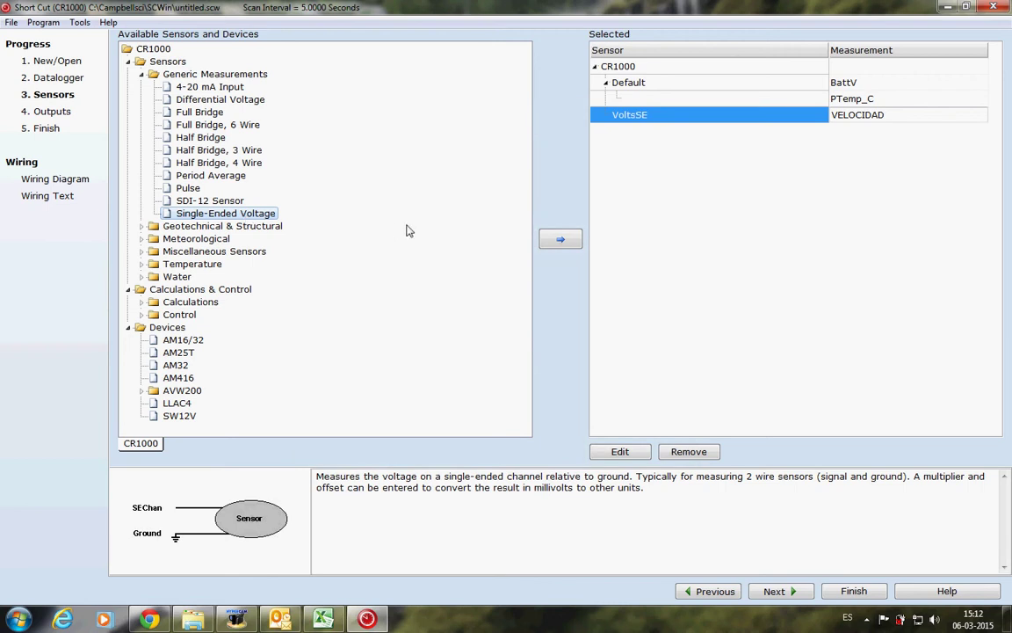
- Add a second Single-Ended Voltage sensor with the measurement result named direccion and units grados
left_click(573, 239)
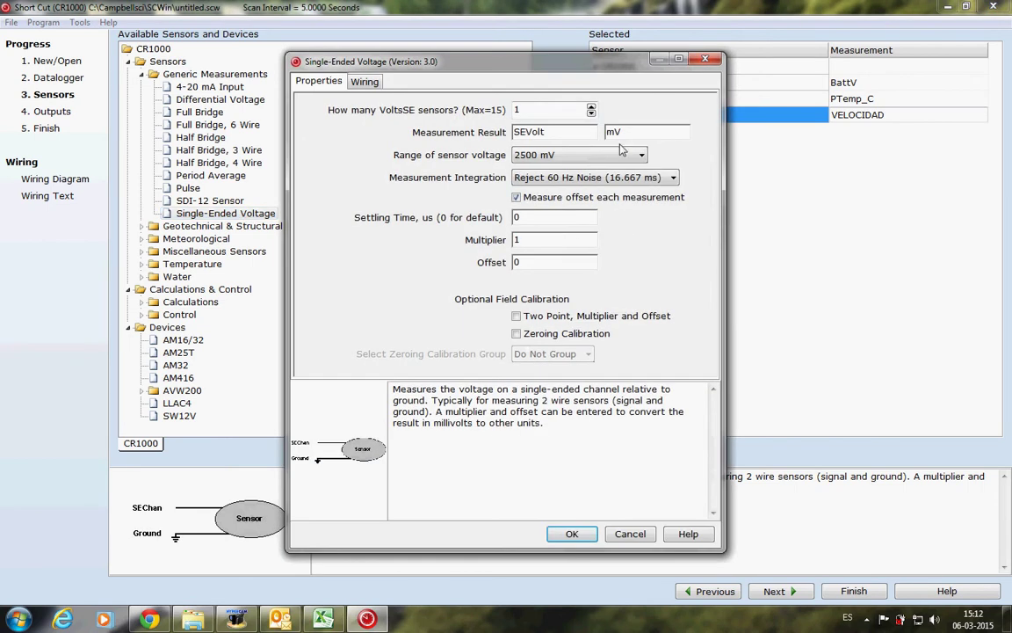
left_click_drag(557, 129, 514, 131)
type("direccion")
key("Tab")
type("grad")
- Set the direccion sensor's integration to Reject 50 Hz Noise (20 ms) and its multiplier to 0.36, and confirm it
left_click(676, 178)
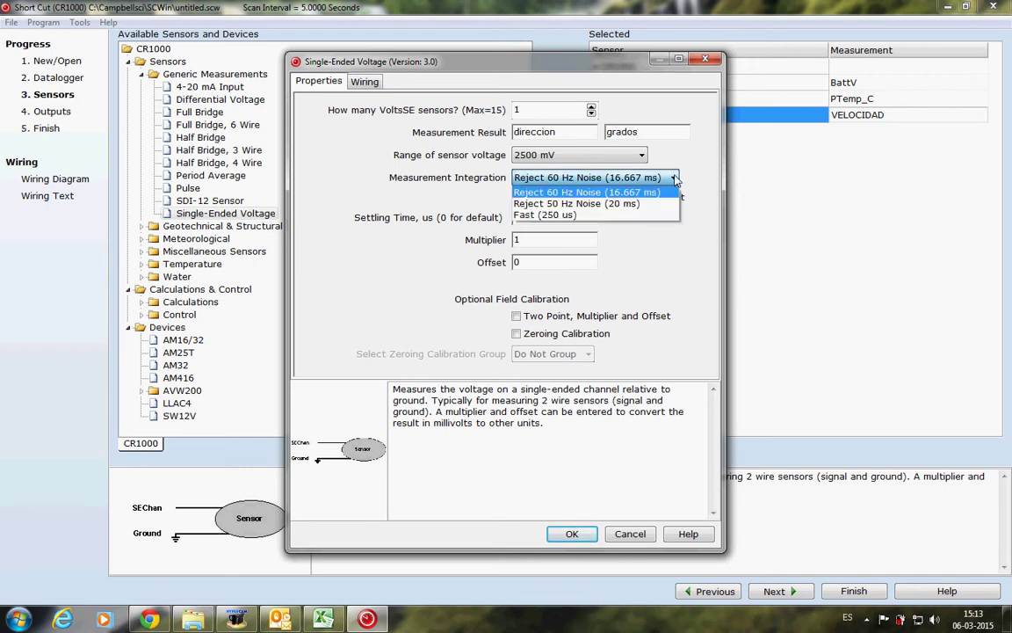
left_click(591, 205)
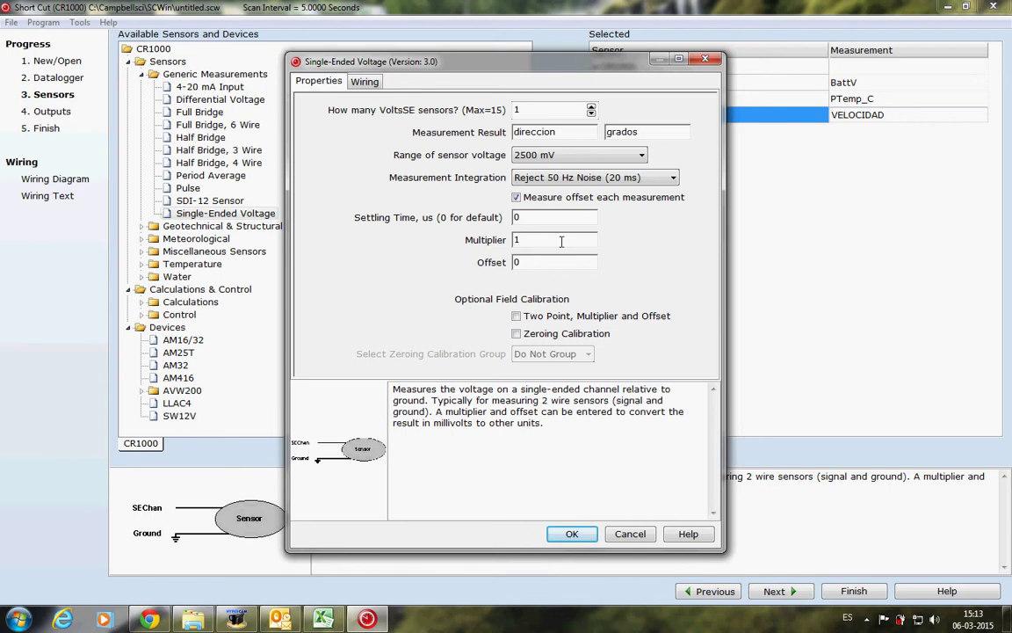
left_click_drag(542, 237, 463, 235)
type("0.36")
left_click(572, 534)
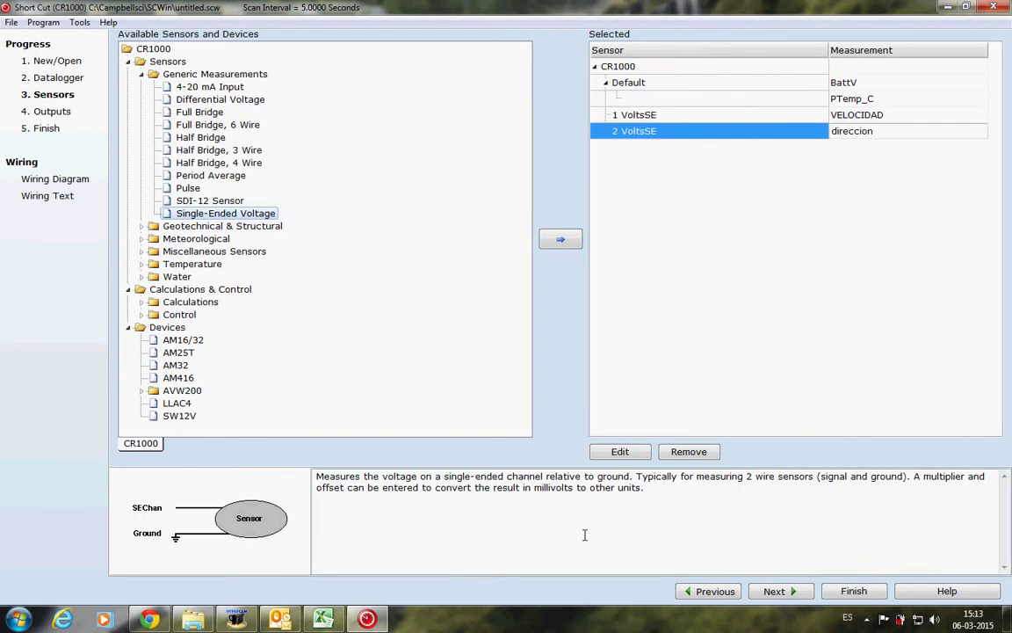
- Proceed to the output settings and delete Table2
left_click(777, 591)
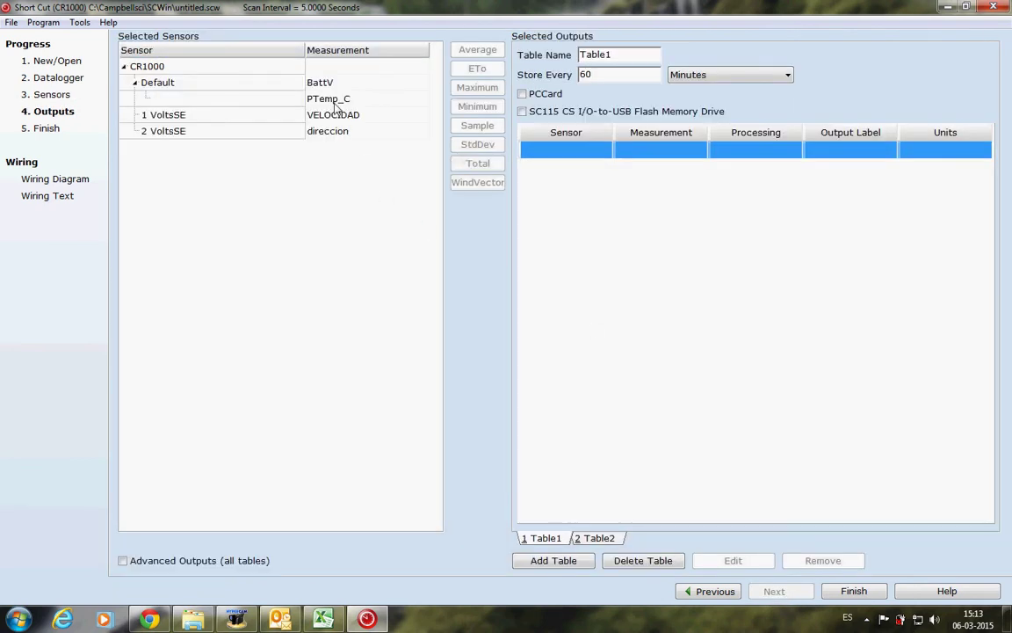
left_click(598, 538)
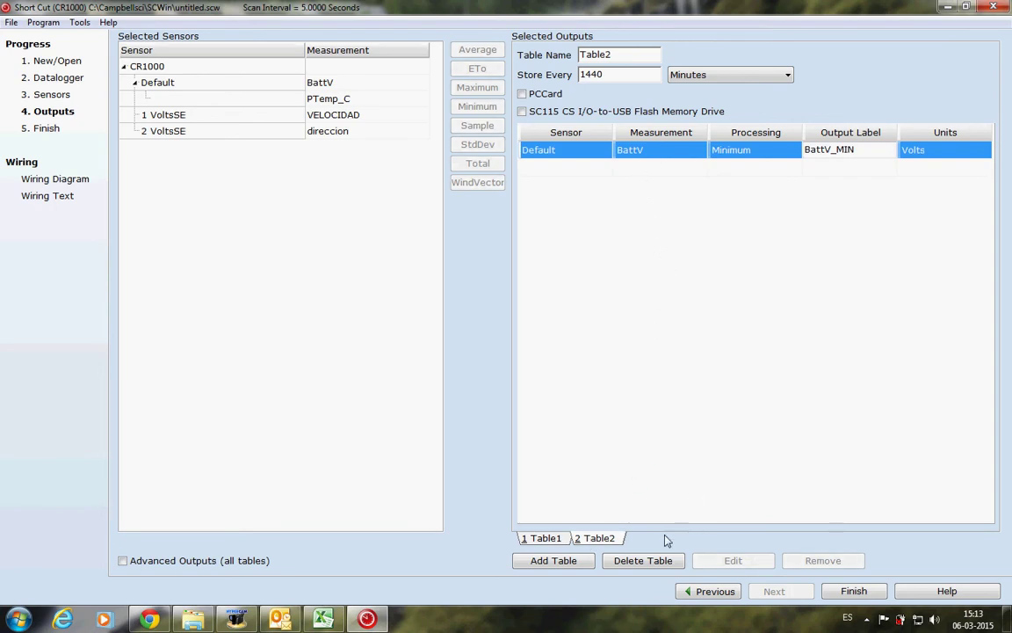
left_click(644, 561)
left_click(547, 330)
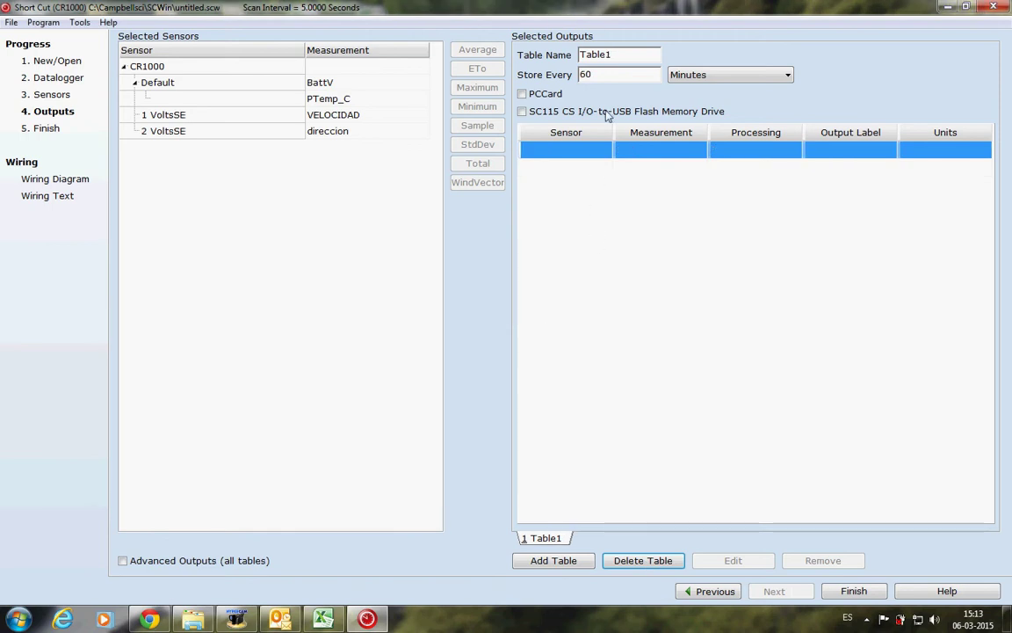
- Set Table1 to store data every 15 minutes
left_click_drag(601, 74, 559, 79)
type("15")
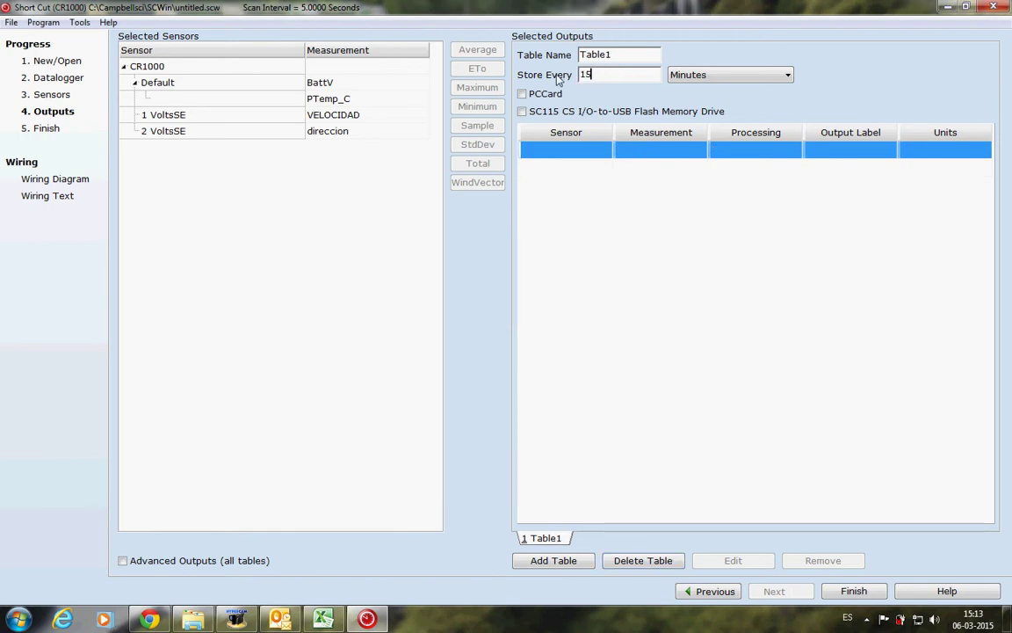
left_click(583, 212)
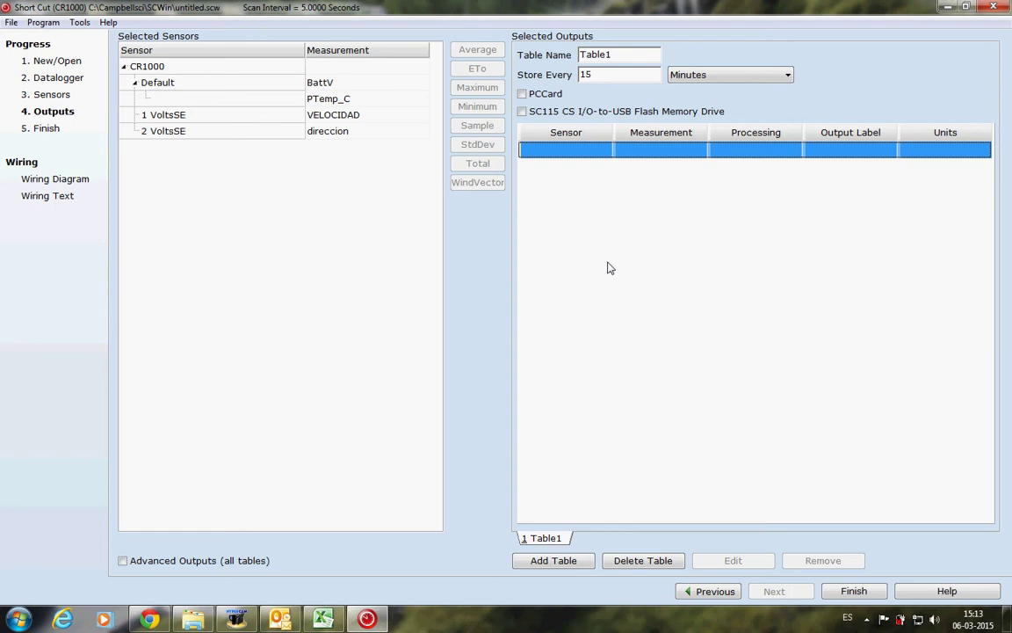
- Add the minimum of BattV and the average of PTemp_C to the Table1 outputs
left_click(322, 85)
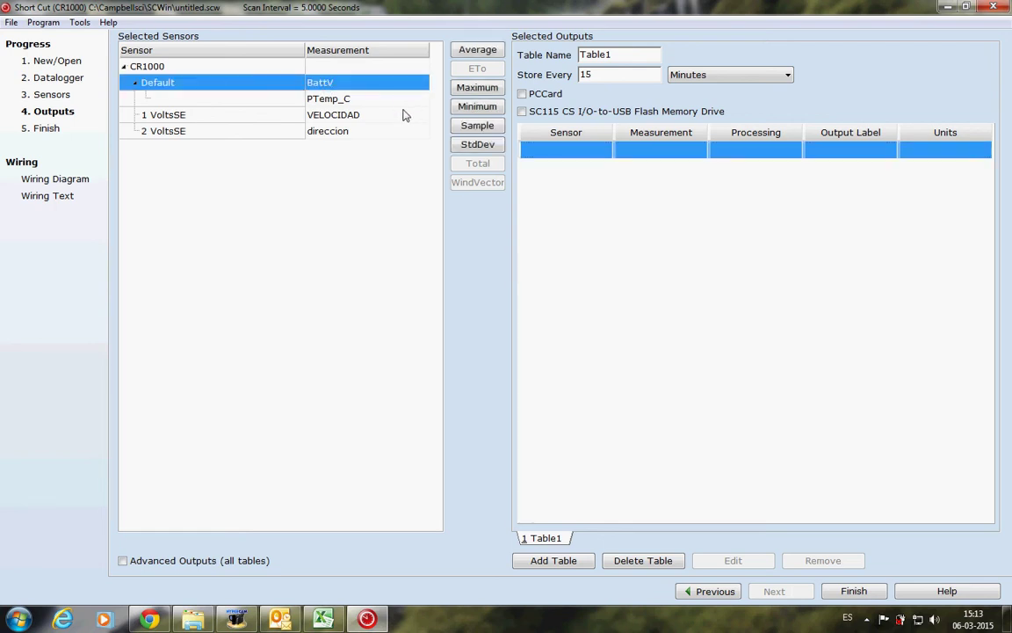
left_click(478, 106)
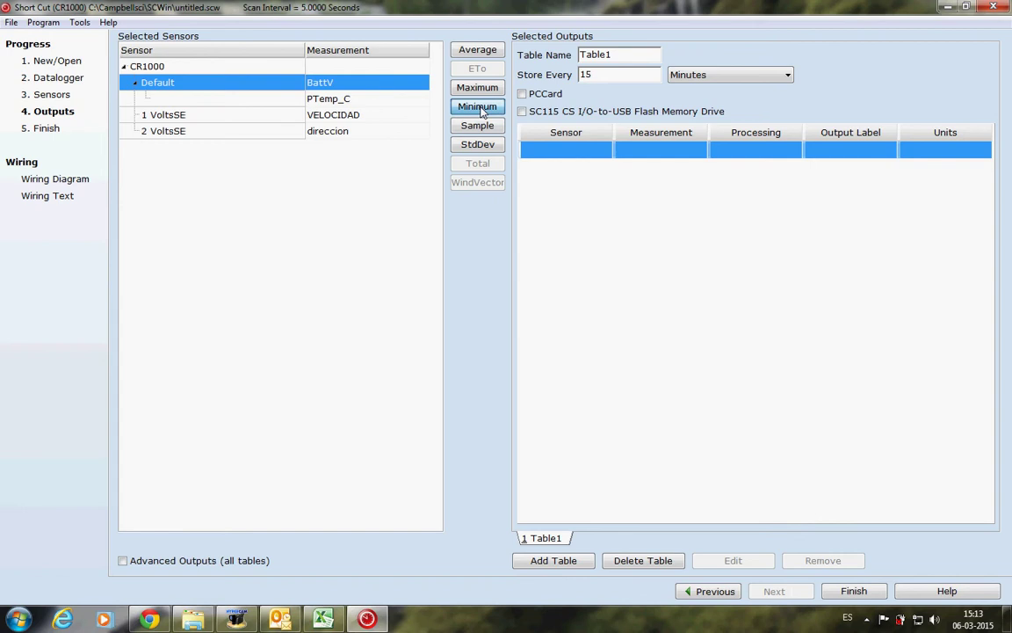
left_click(524, 351)
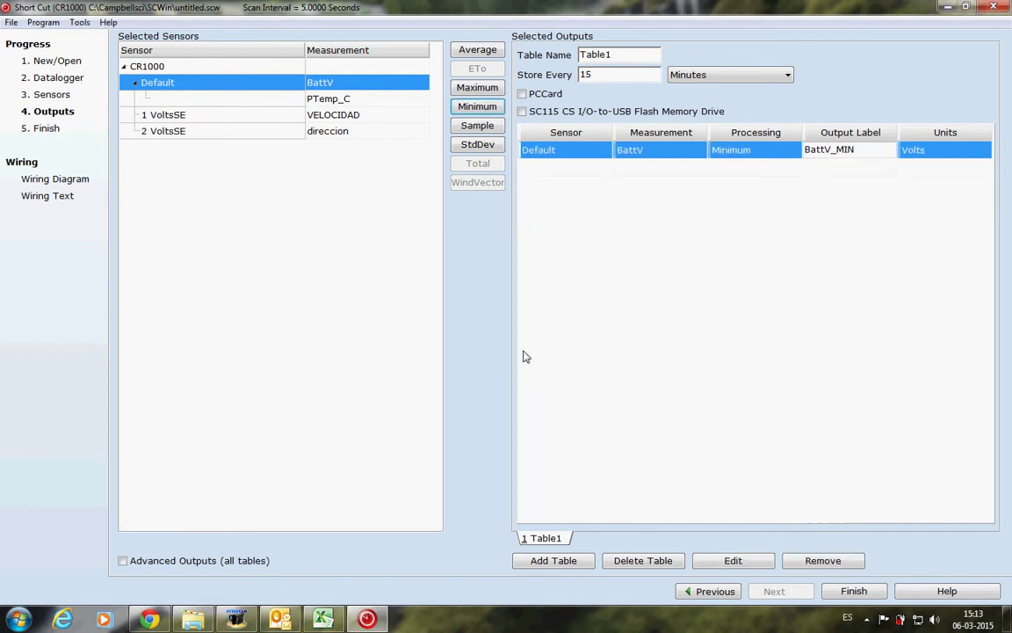
left_click(362, 100)
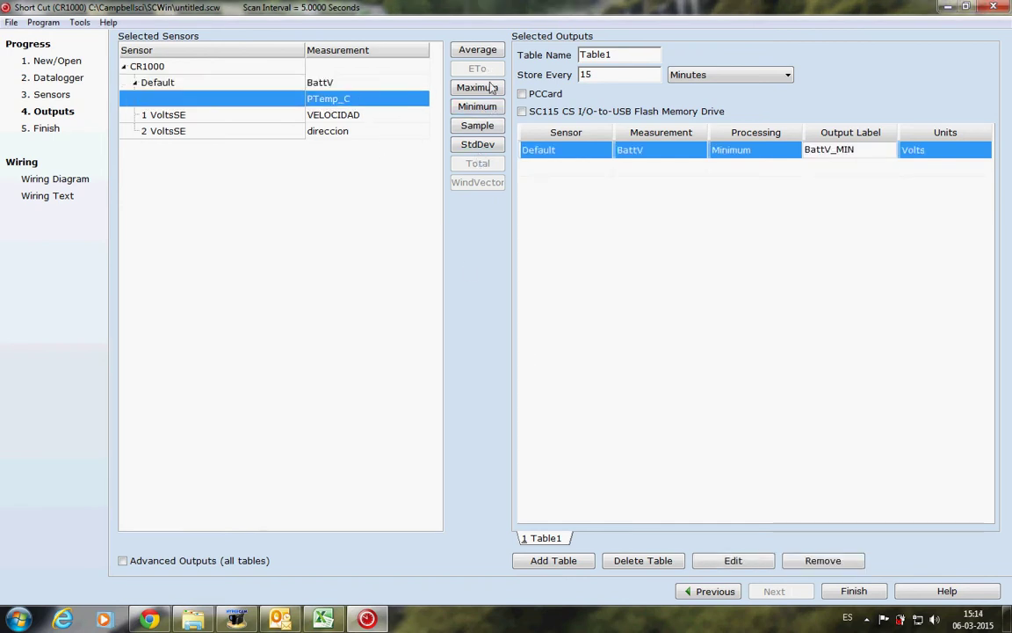
left_click(491, 55)
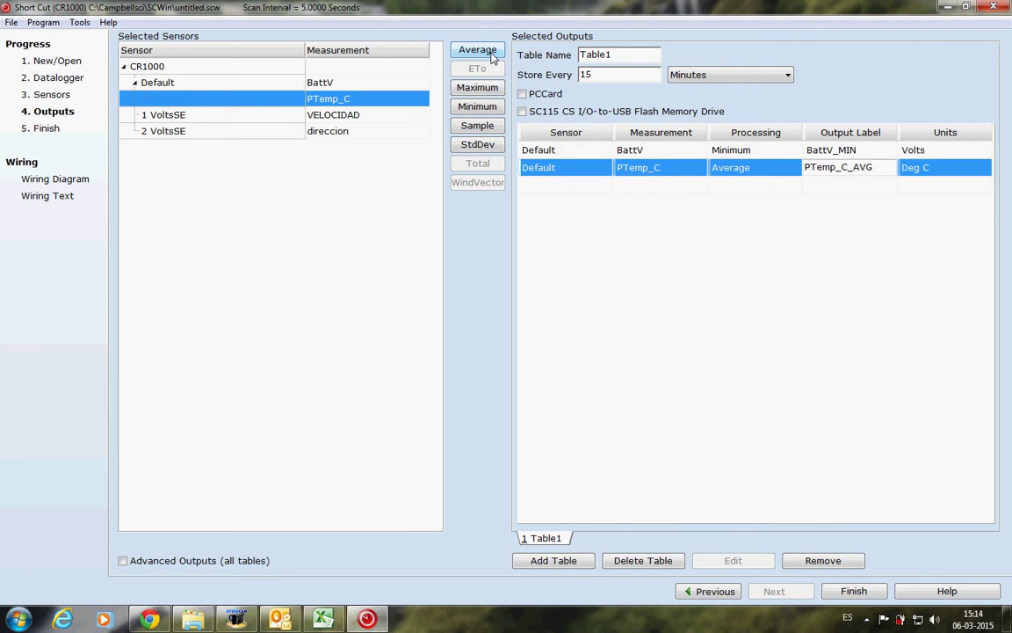
- Add a WindVector output to Table1 with VELOCIDAD as the wind speed reference and direccion as the wind direction reference
left_click(355, 115)
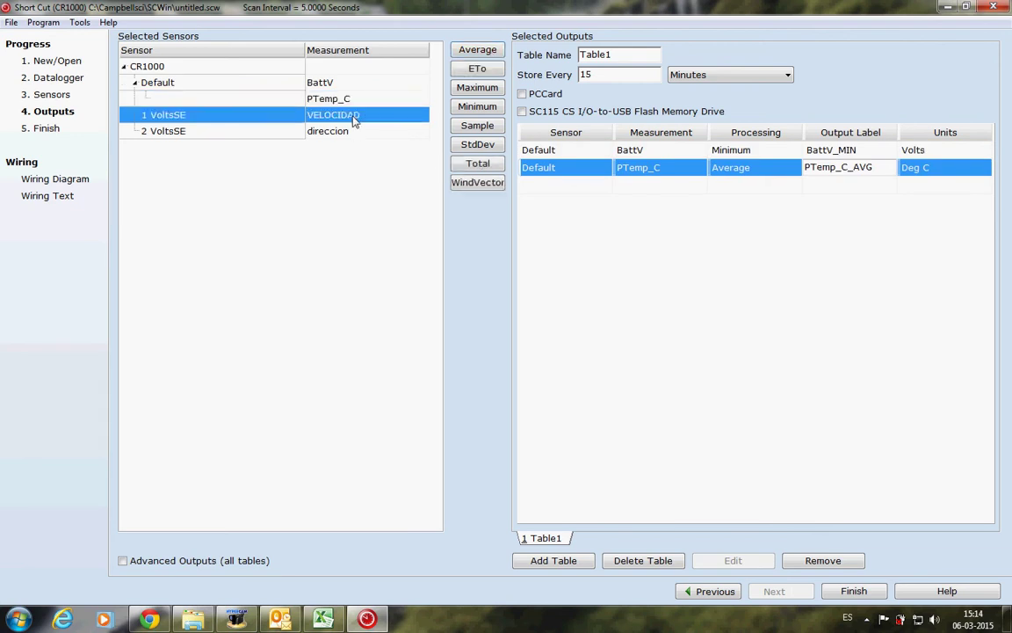
left_click(472, 190)
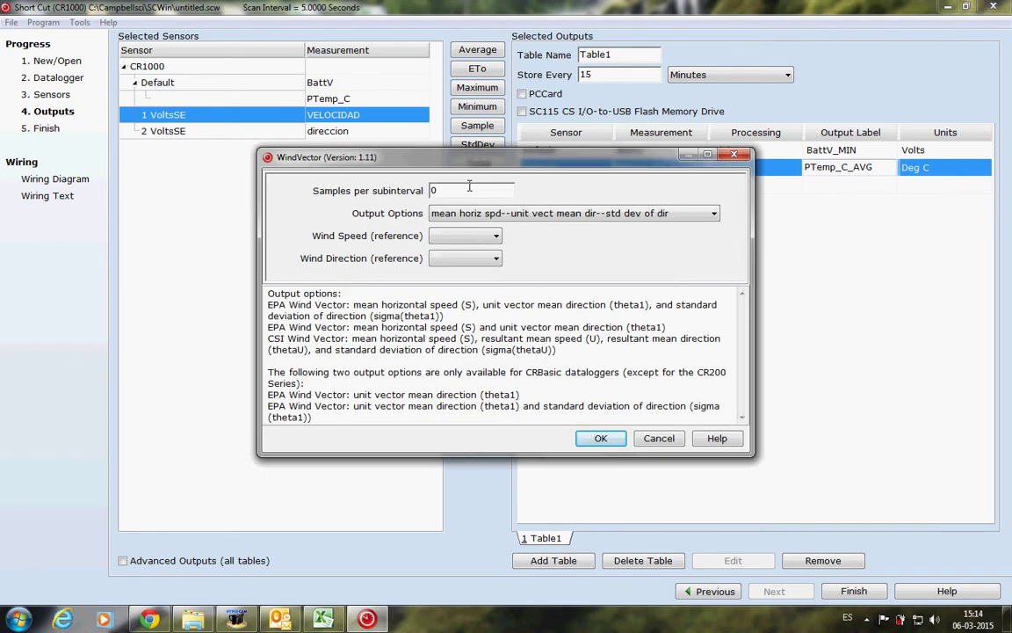
left_click(495, 236)
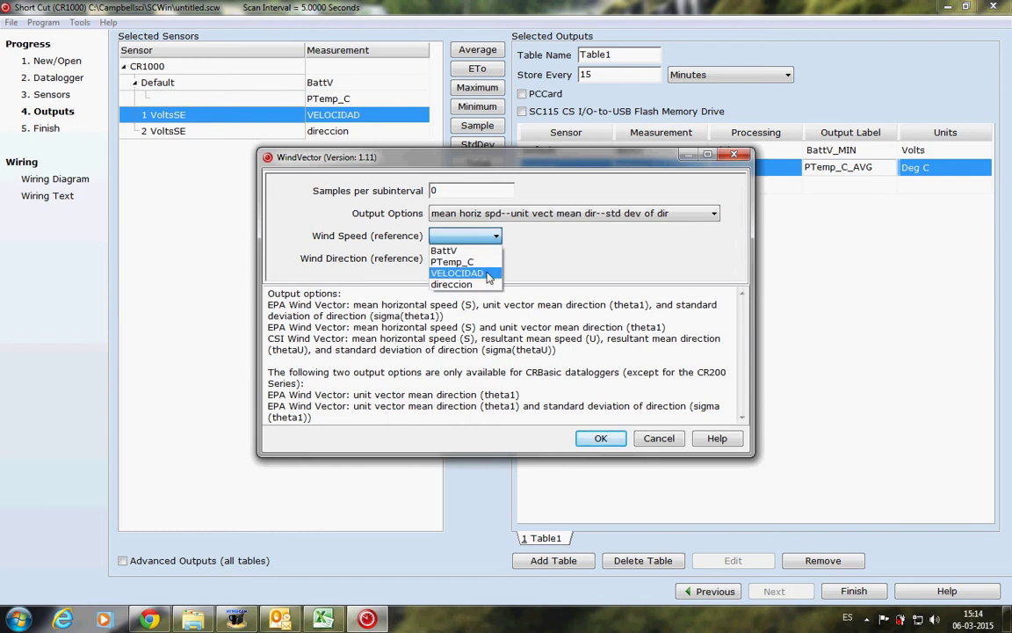
left_click(487, 274)
left_click(495, 258)
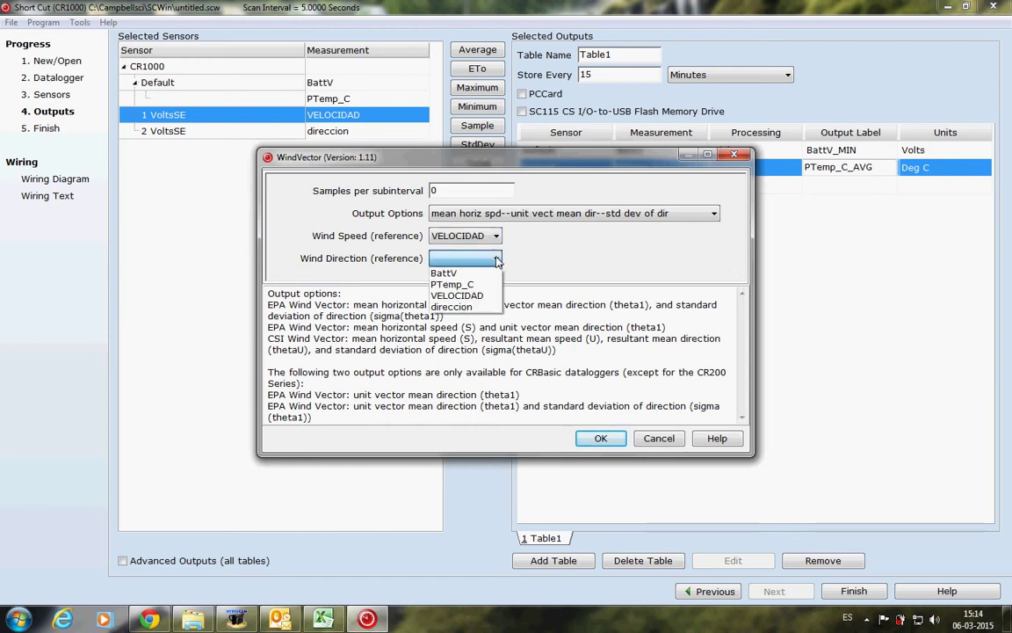
left_click(474, 307)
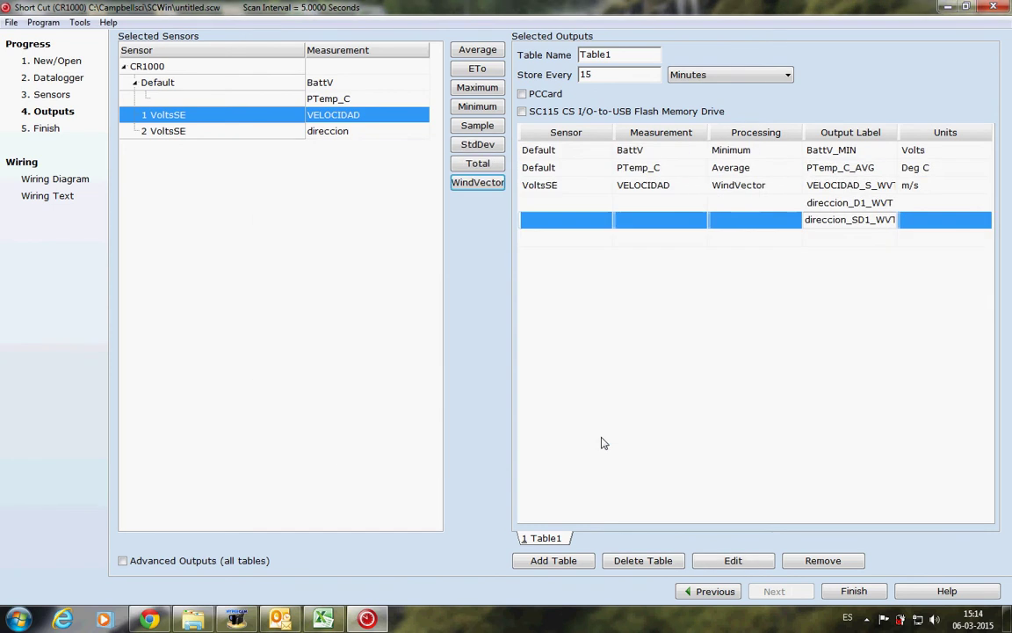
left_click(602, 439)
left_click(919, 208)
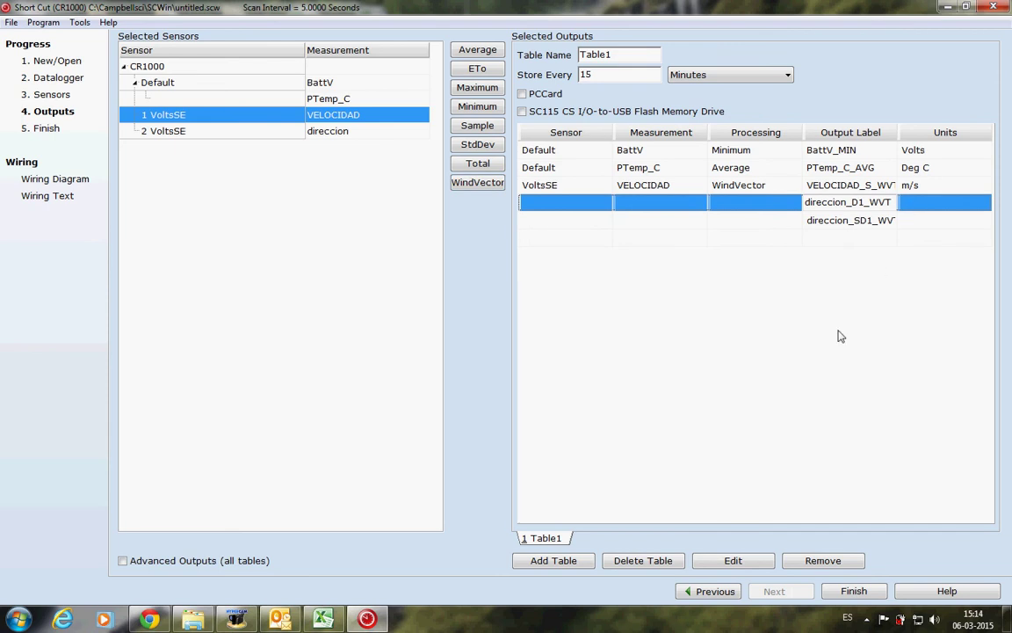
left_click(831, 204)
left_click(831, 208)
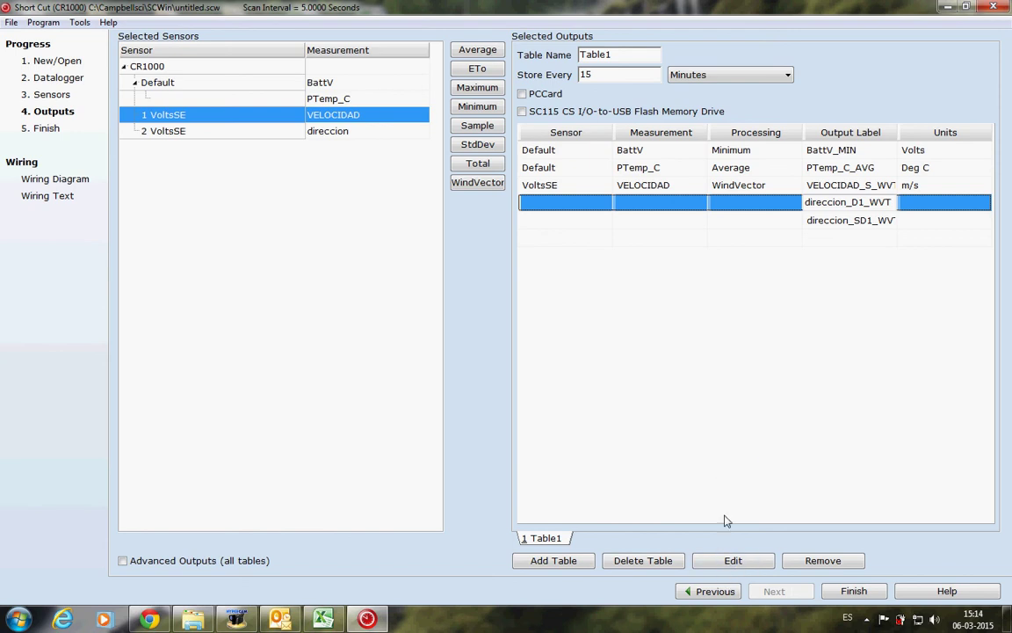
- Try to finish the program by saving it as 03002vp.scw in the SCWin folder, declining to overwrite the existing file
left_click(848, 591)
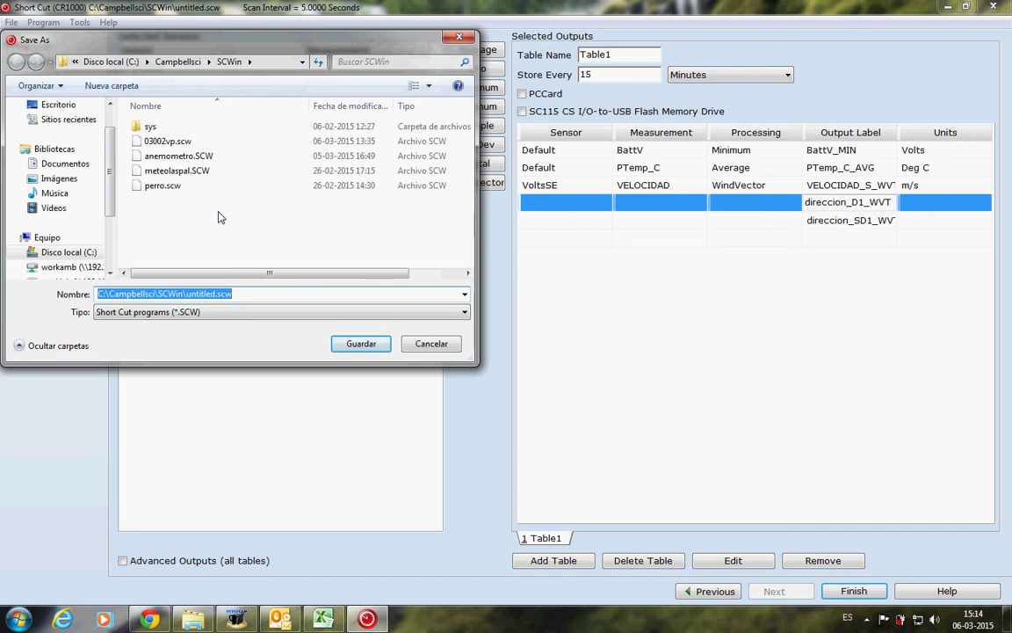
left_click(161, 142)
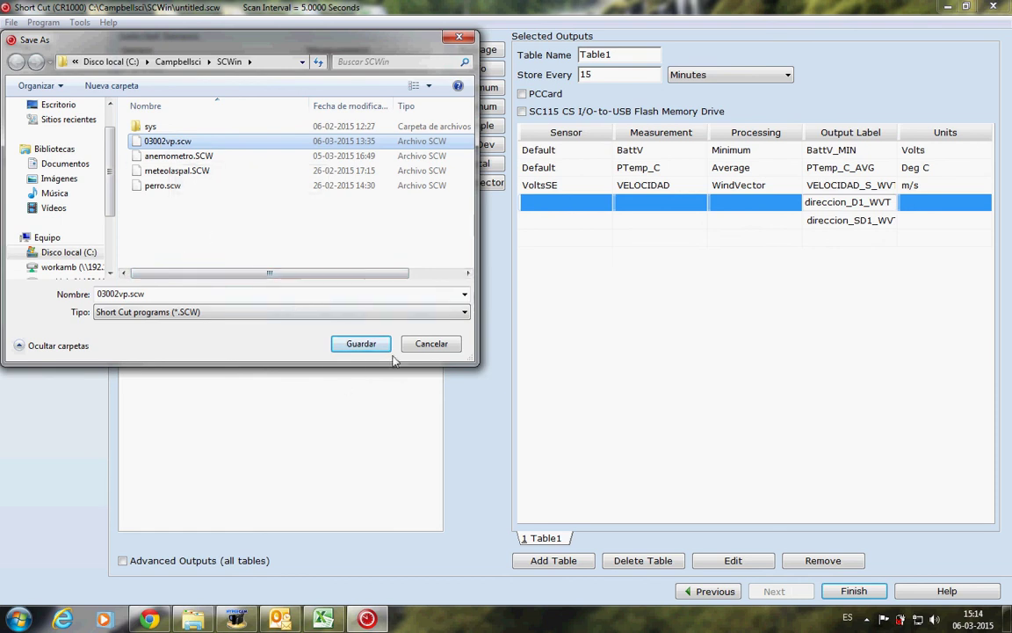
left_click(365, 346)
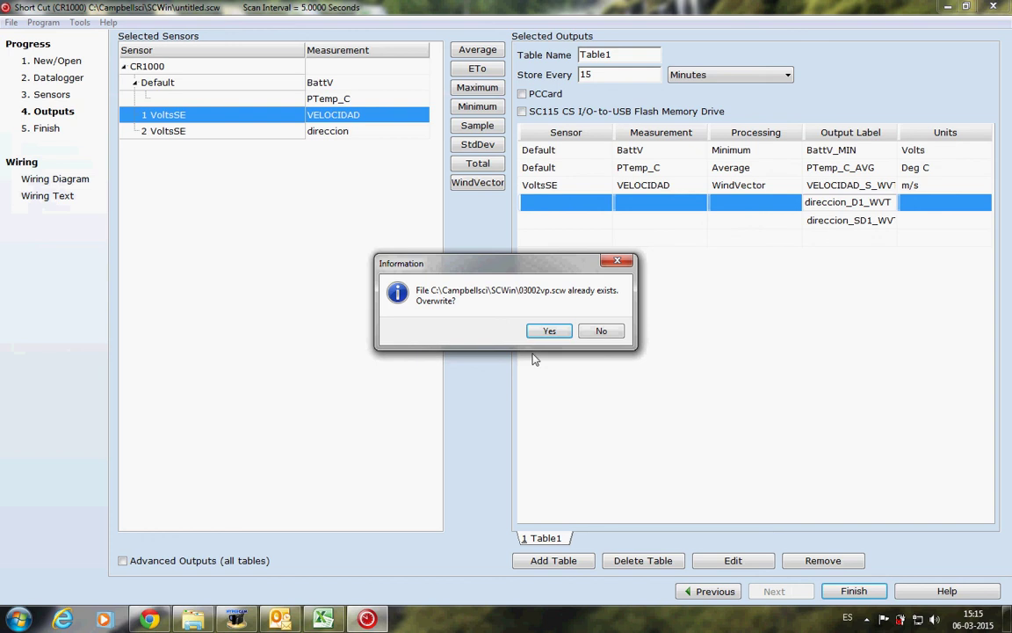
left_click(610, 334)
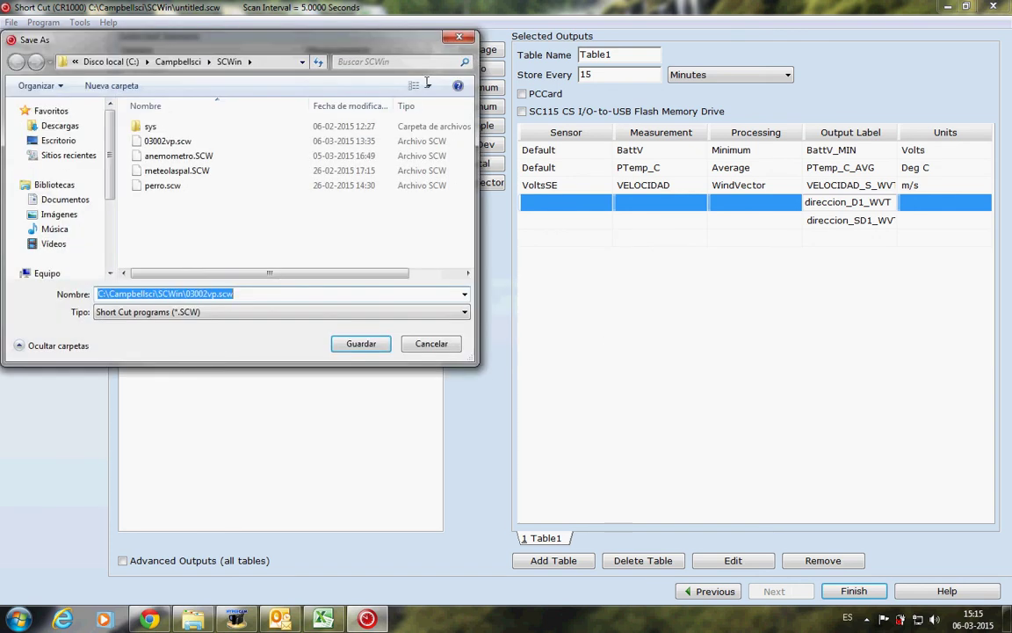
key("Escape")
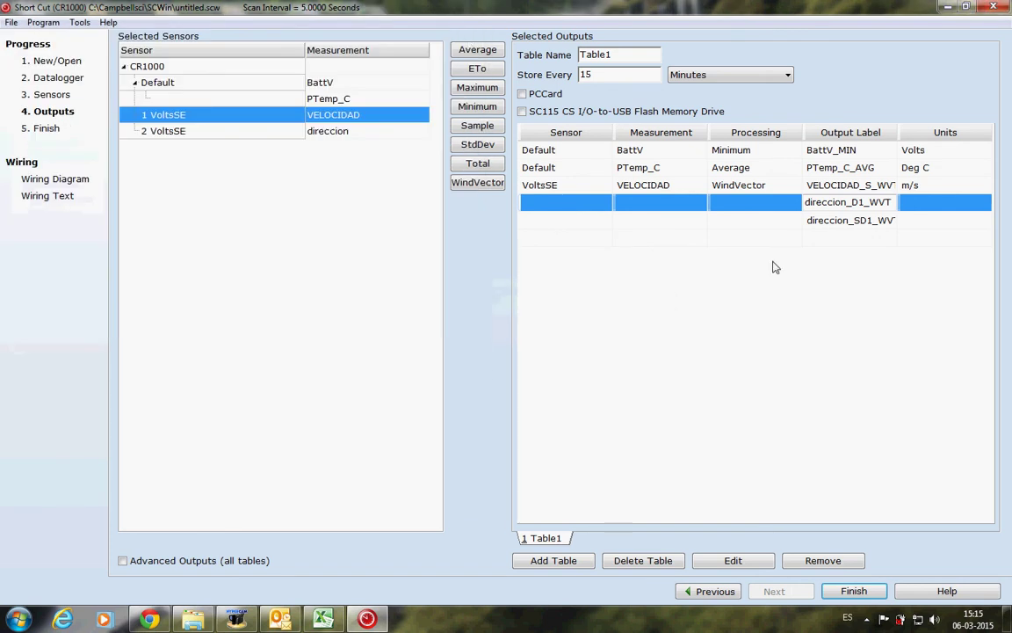
- Close the program builder without saving the changes to untitled.scw
left_click(996, 7)
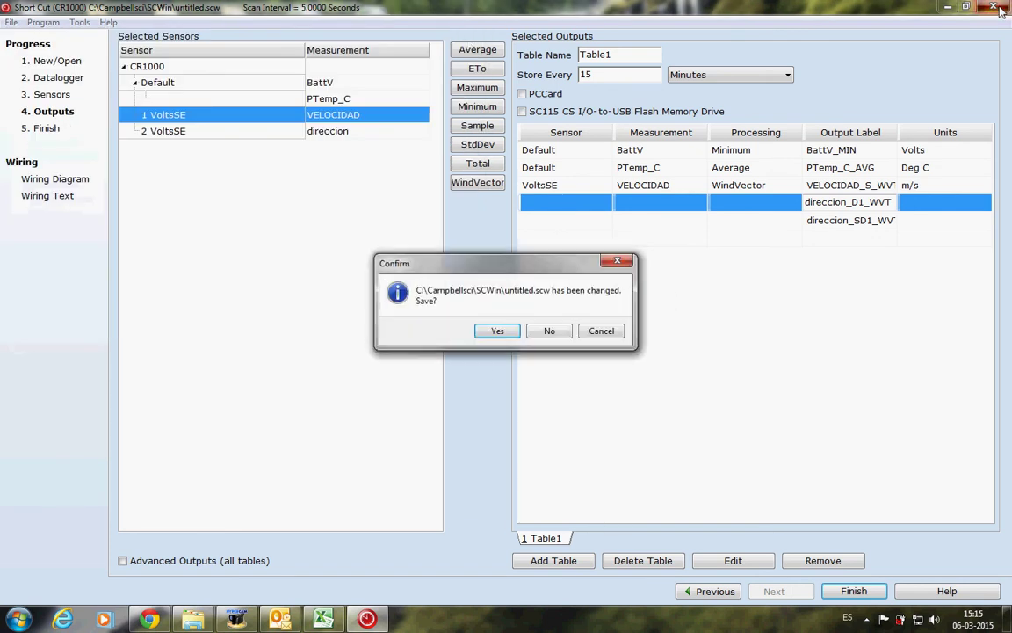
left_click(549, 331)
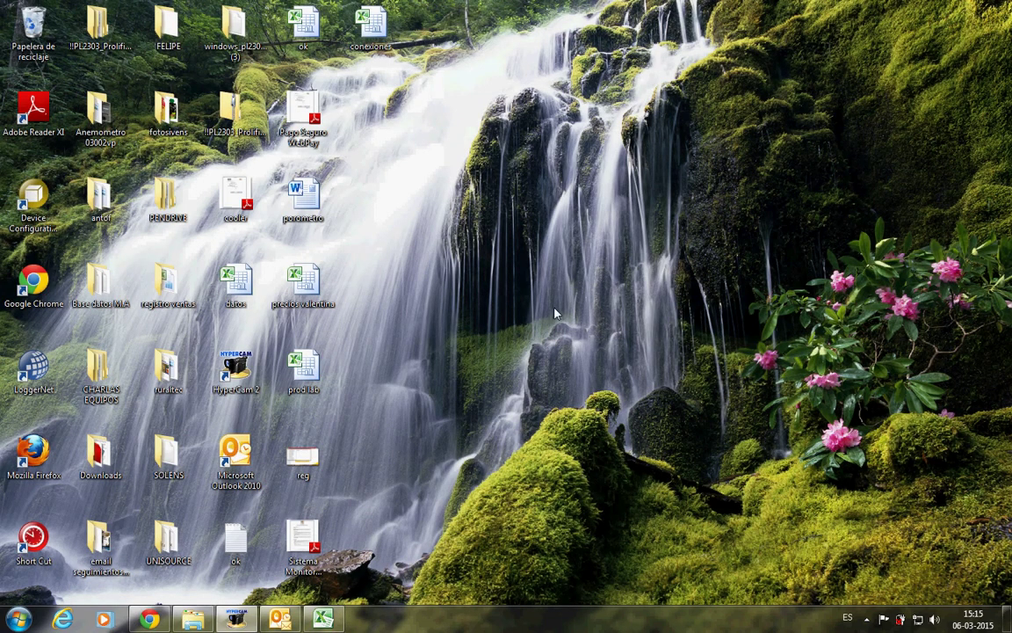
left_click(236, 619)
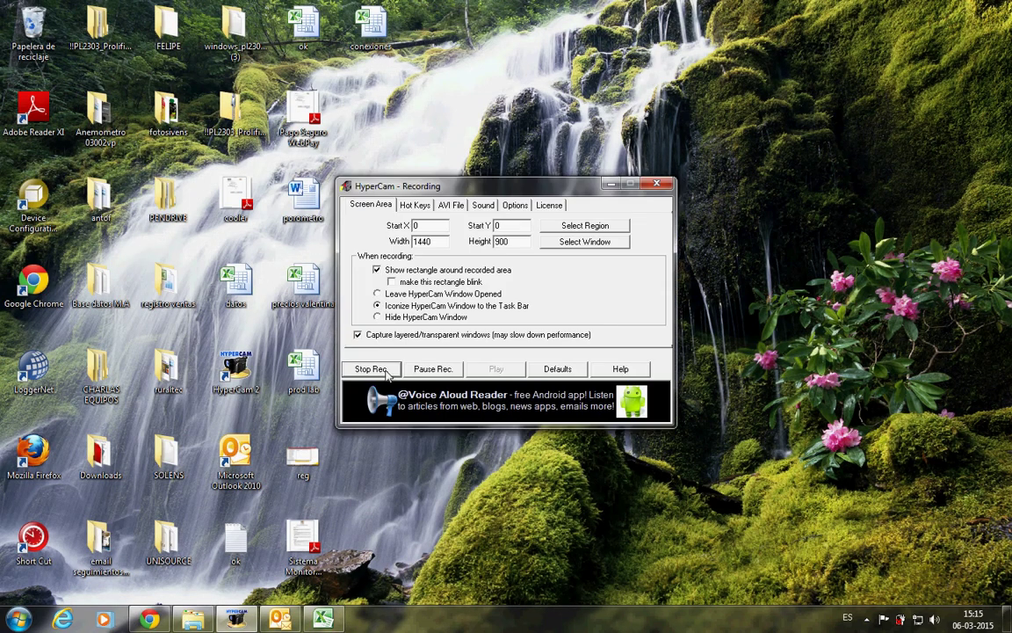